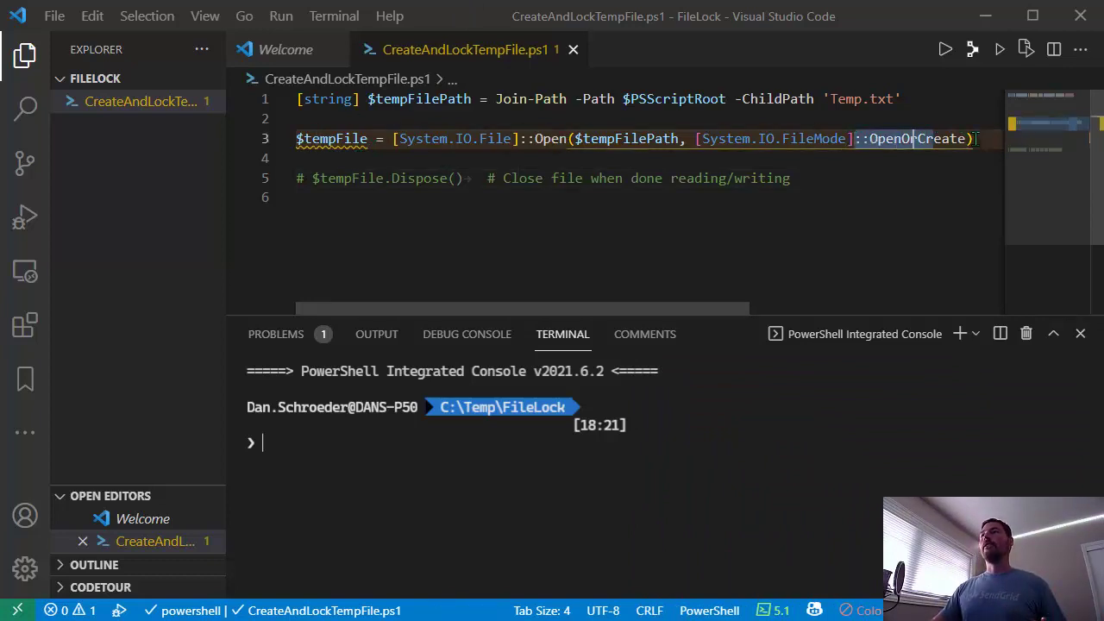
- Run the CreateAndLockTempFile.ps1 script to create and lock Temp.txt
left_click(551, 138)
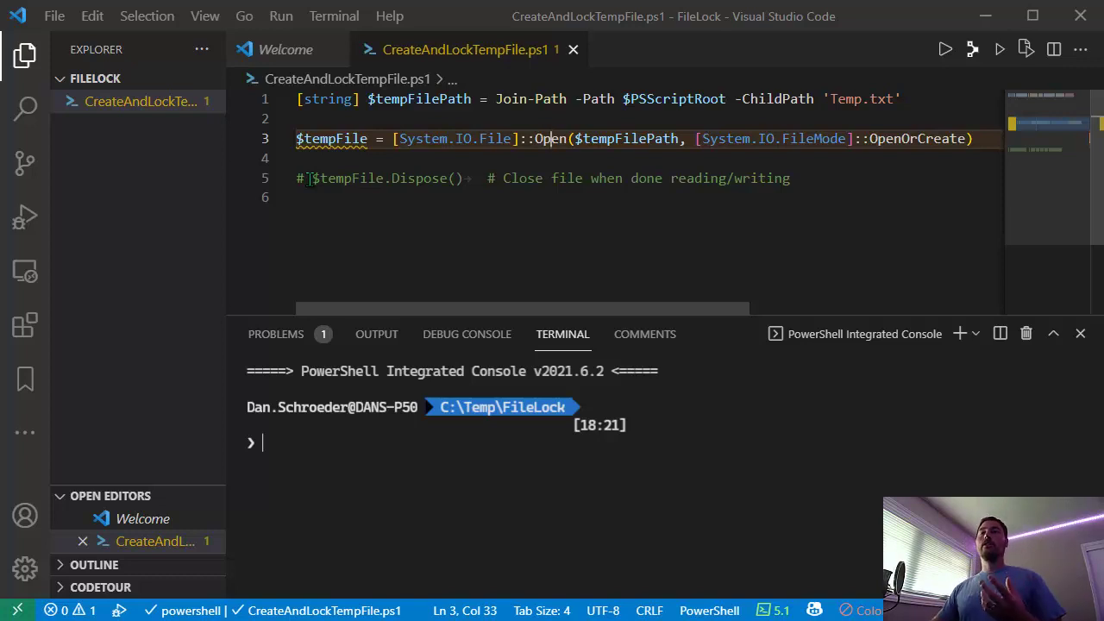
left_click(354, 157)
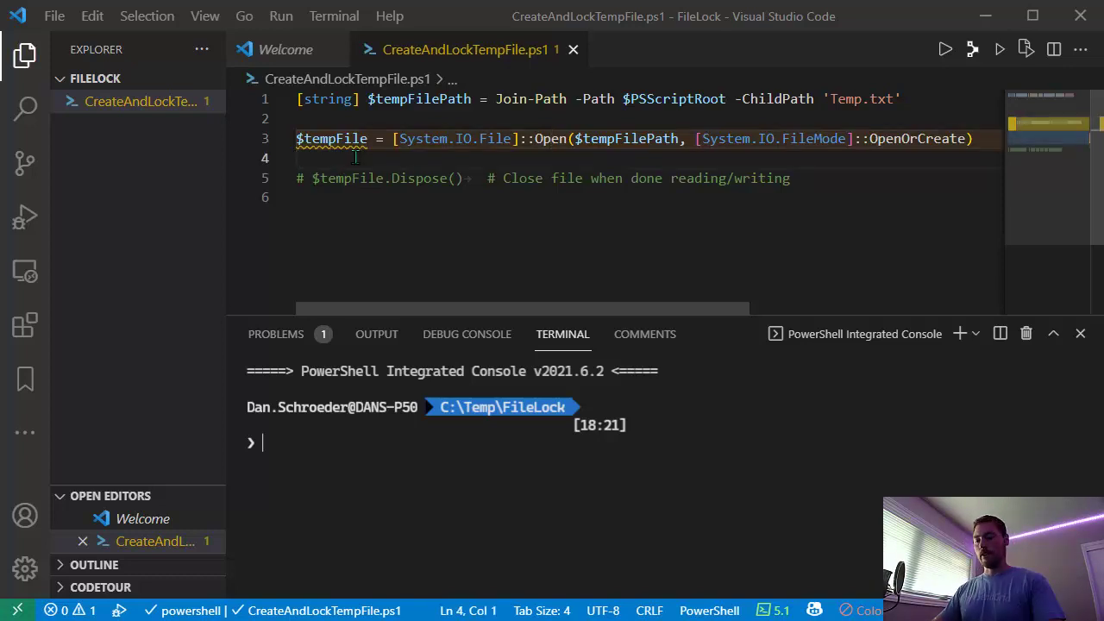
key("F5")
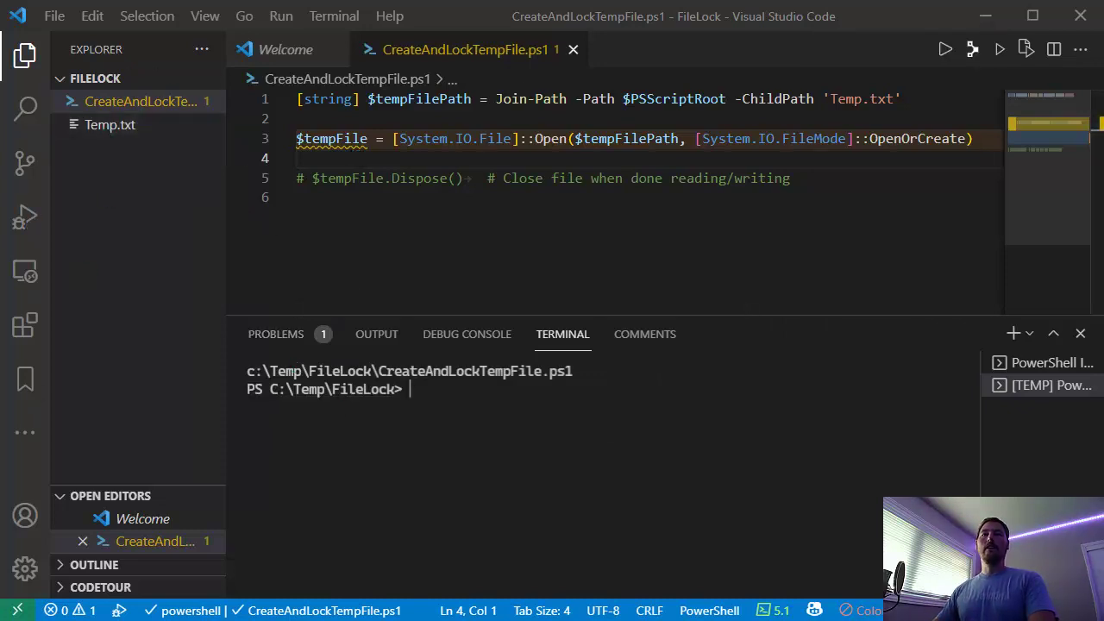
- Open the FileLock folder in File Explorer and try to permanently delete Temp.txt
key("shift+alt+r")
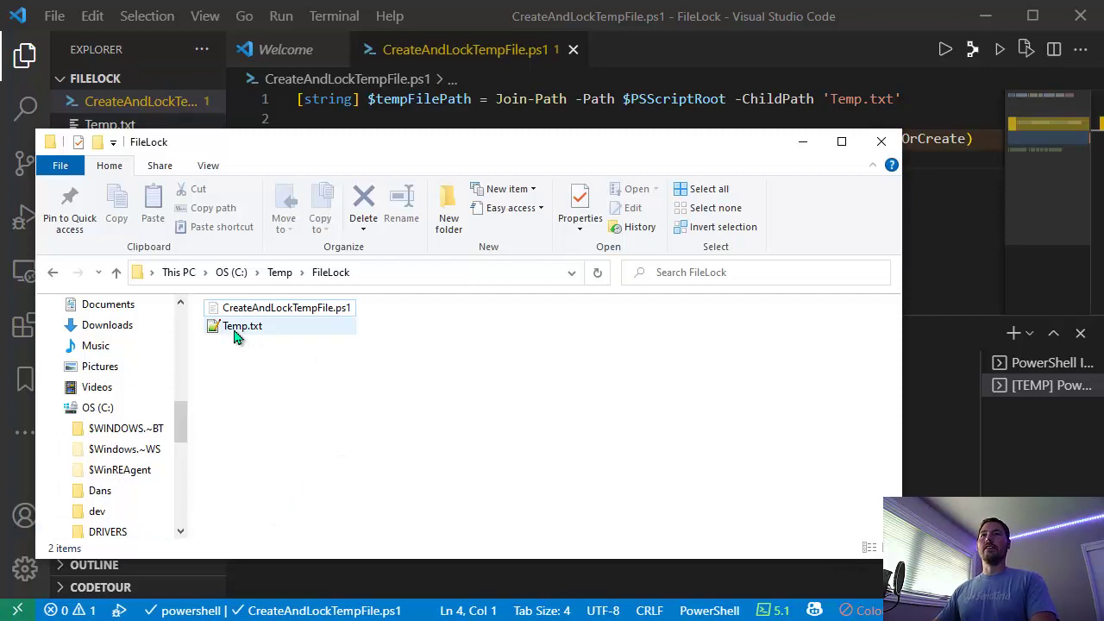
left_click(234, 332)
key("shift+Delete")
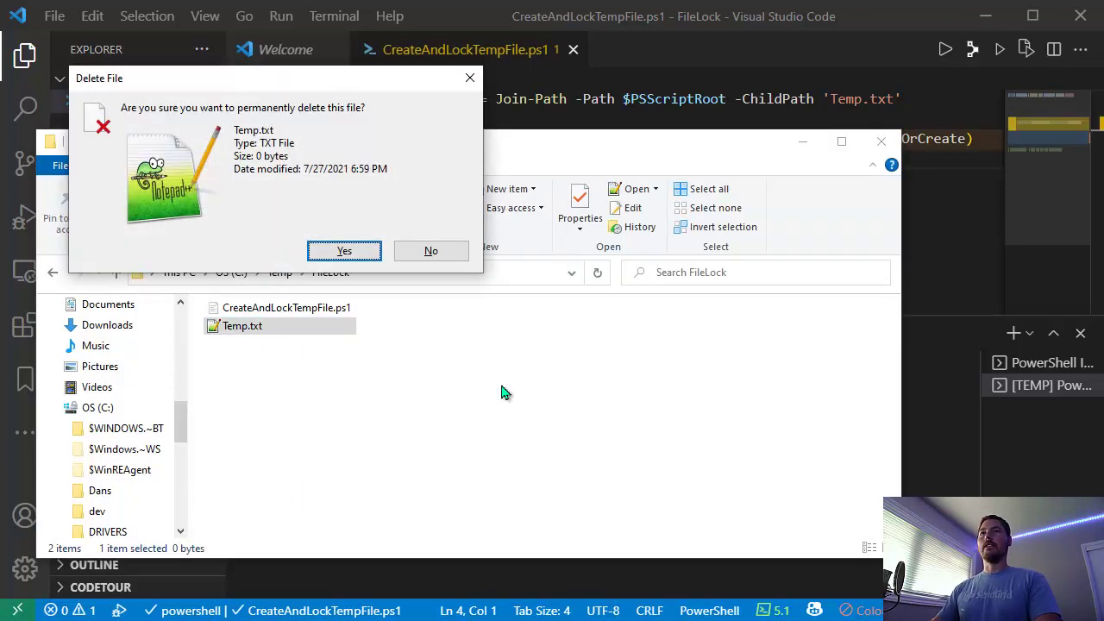
left_click(346, 257)
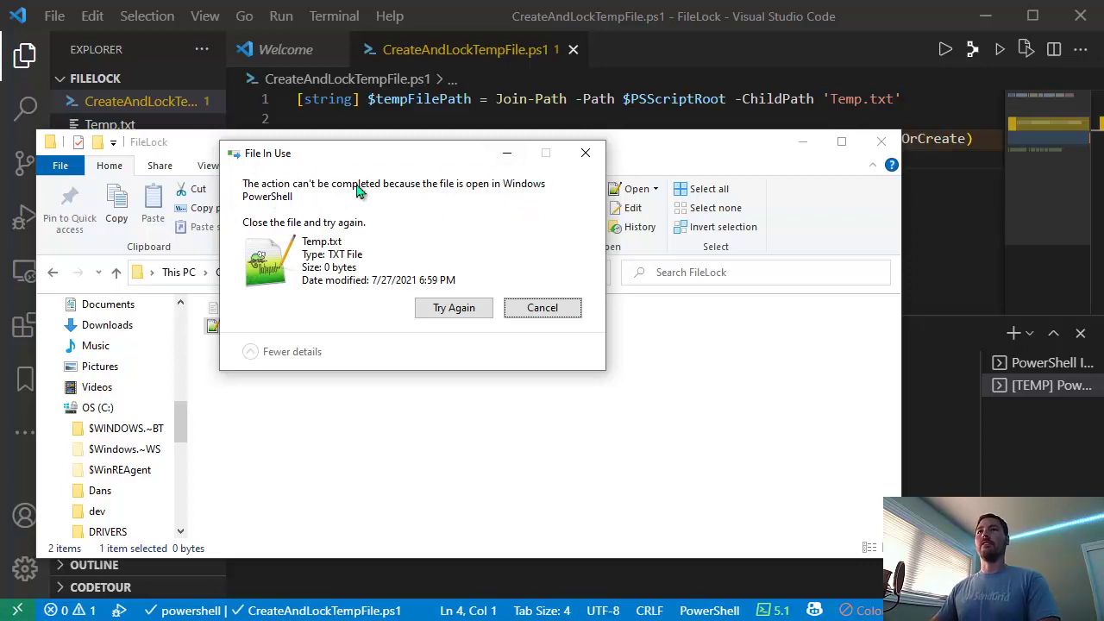
left_click_drag(388, 160, 399, 177)
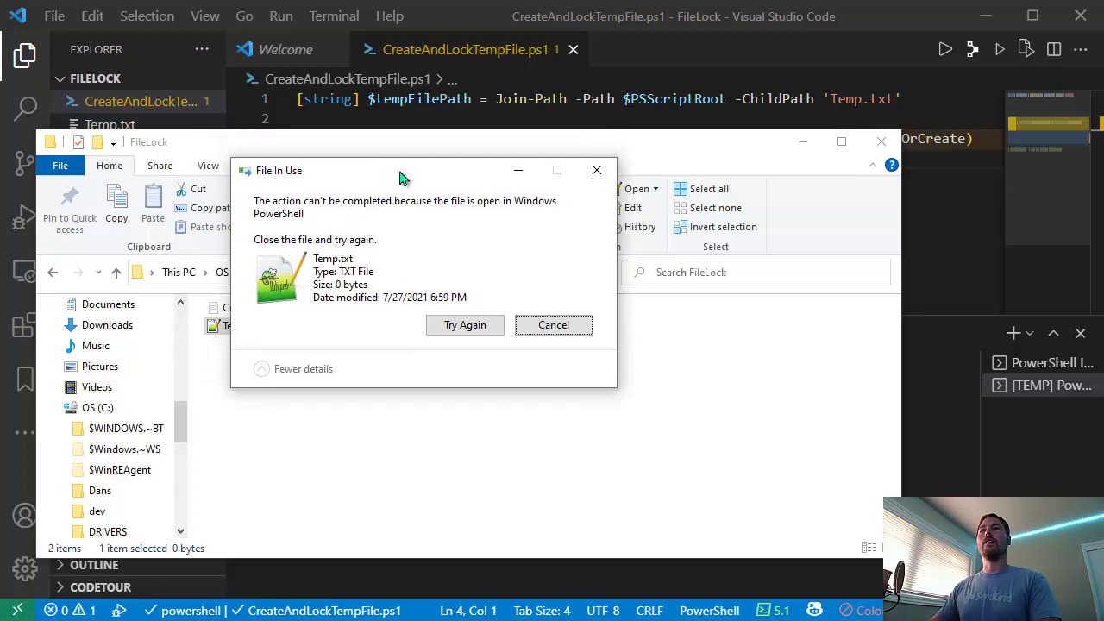
left_click(596, 175)
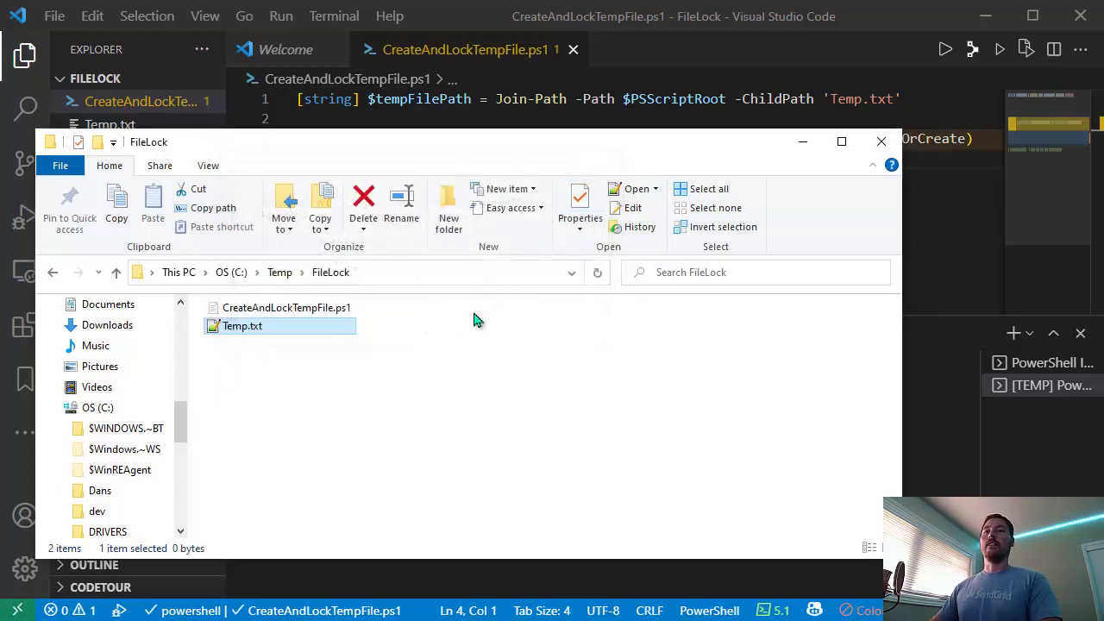
- Open Task Manager, launch Resource Monitor from its performance view, and show the CPU details with associated handles
key("ctrl+shift+Escape")
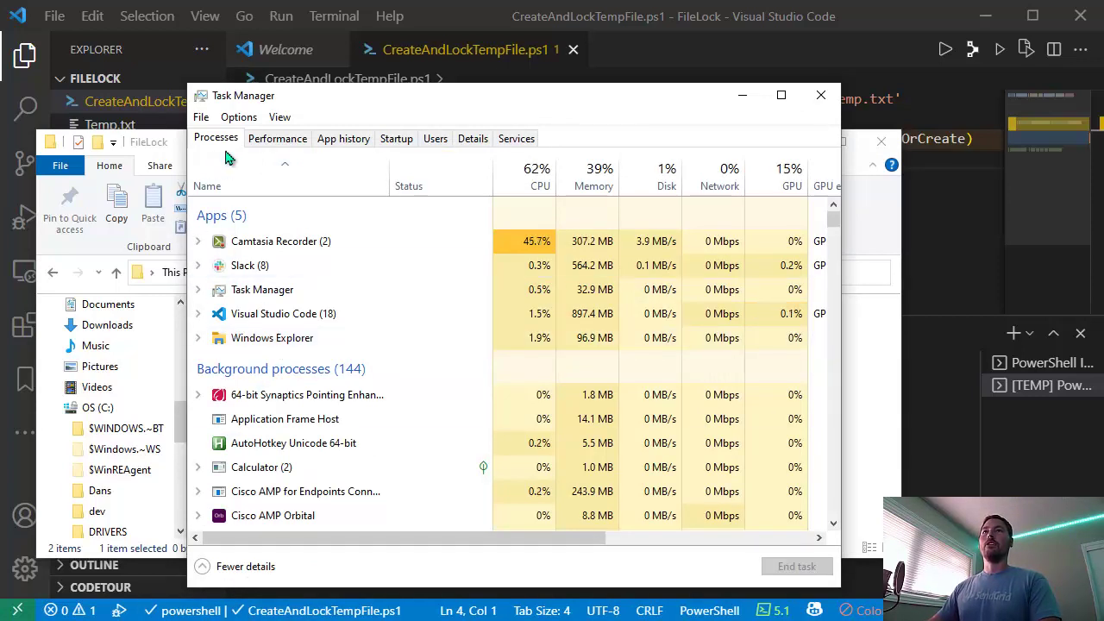
left_click(285, 141)
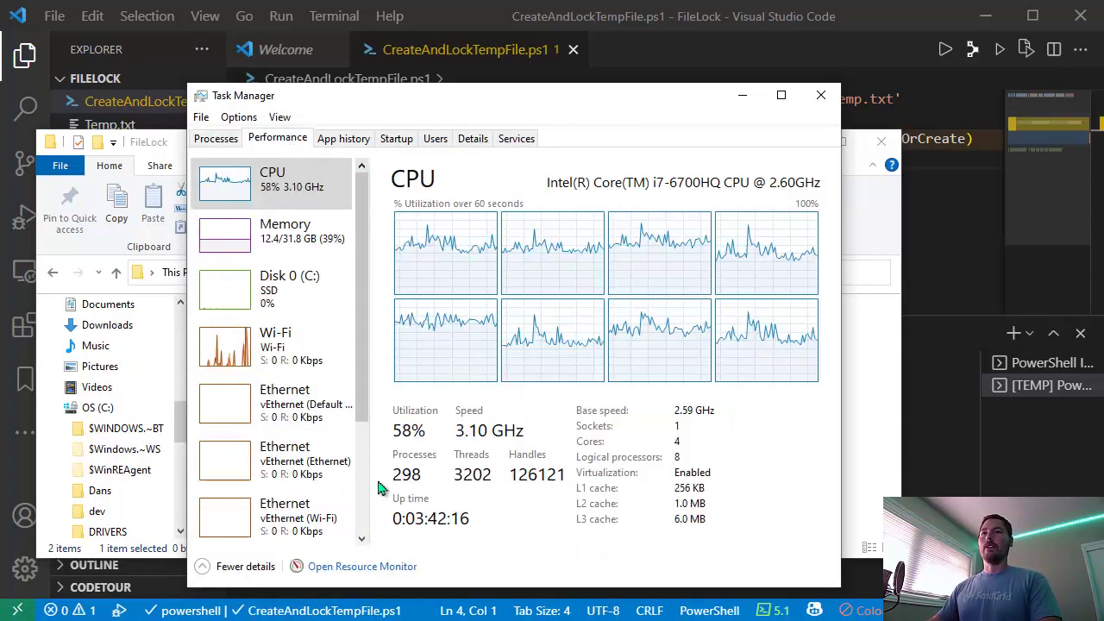
left_click(362, 567)
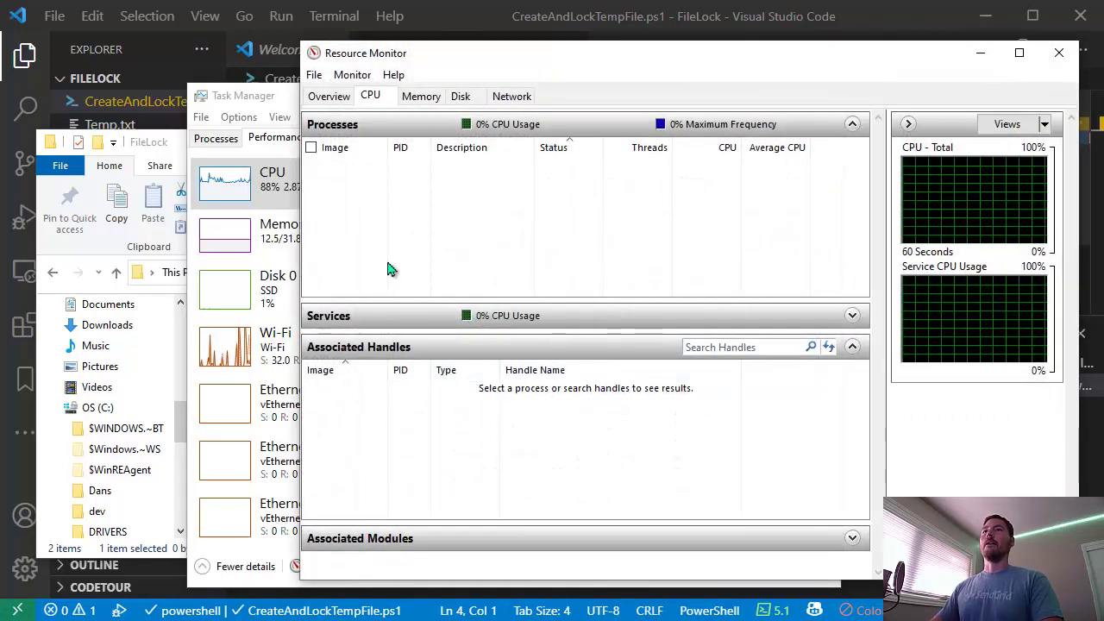
left_click(326, 96)
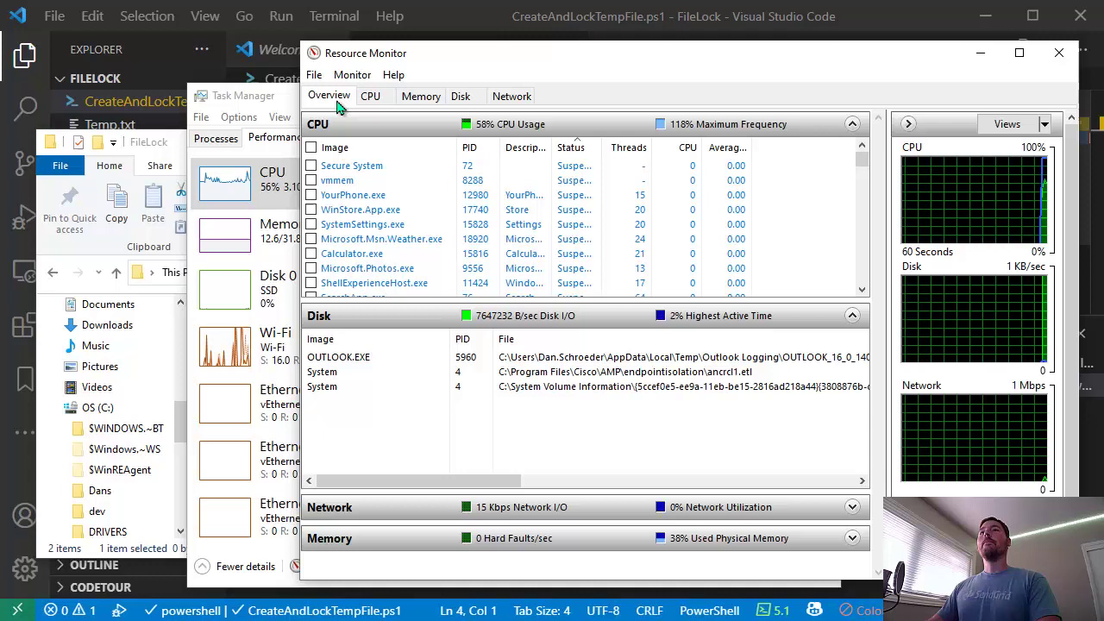
left_click(383, 100)
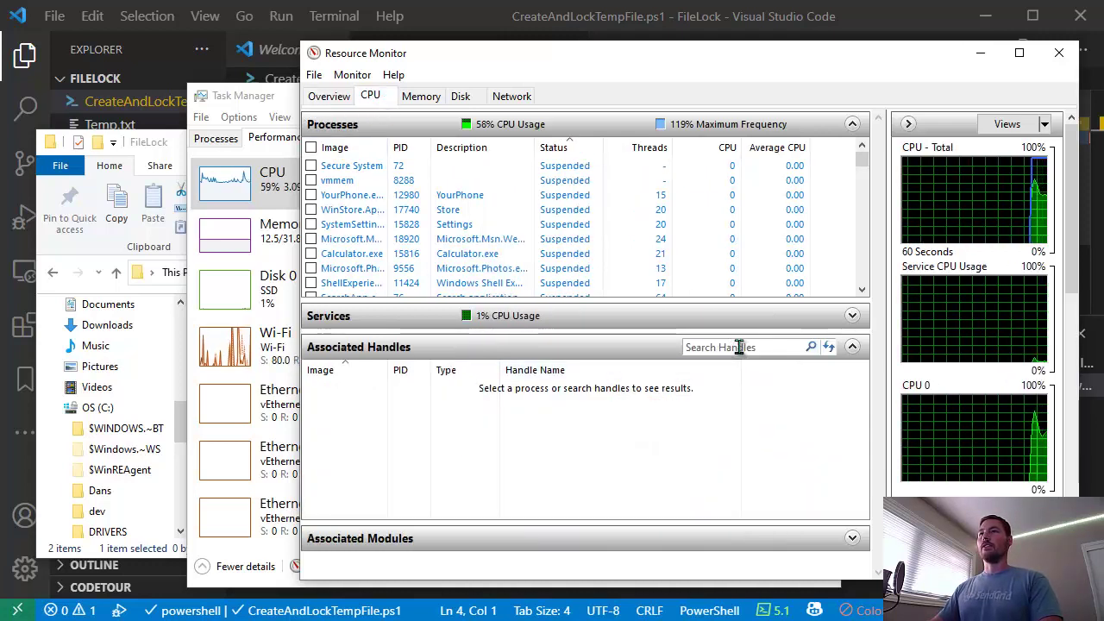
- Copy the path of Temp.txt from File Explorer and search Resource Monitor's associated handles for C:\Temp\FileLock\Temp.txt without quotes
left_click(170, 144)
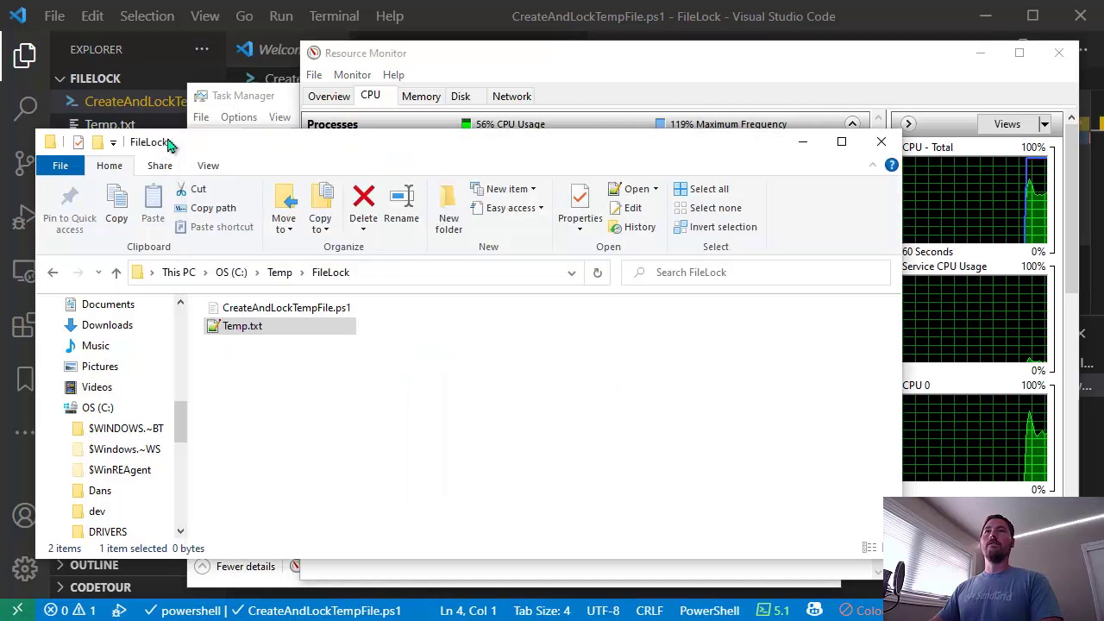
left_click(212, 209)
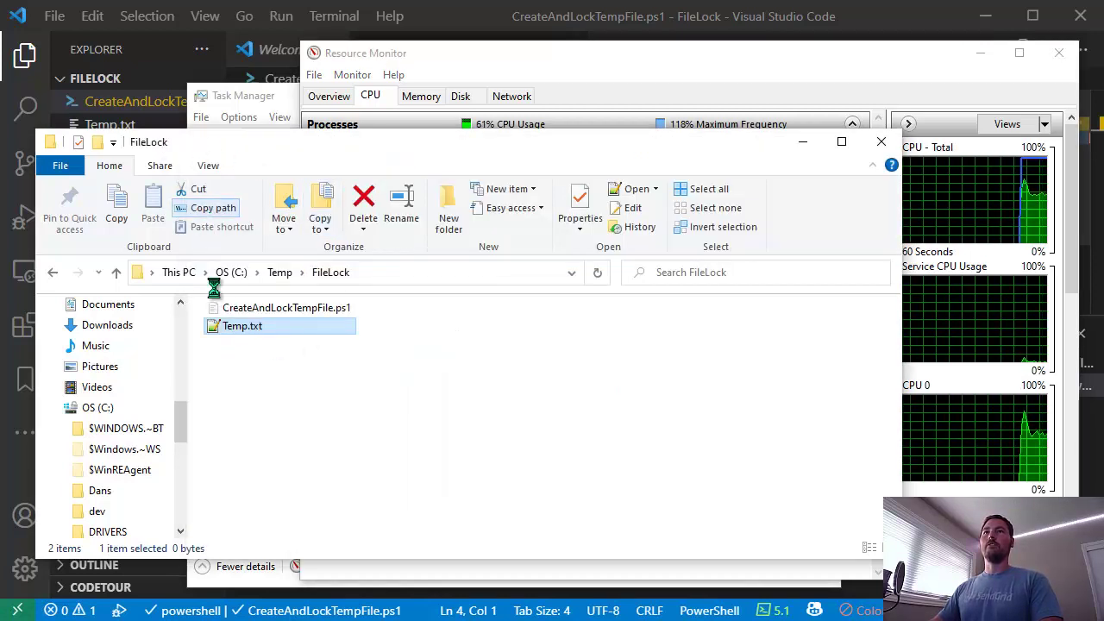
left_click(666, 57)
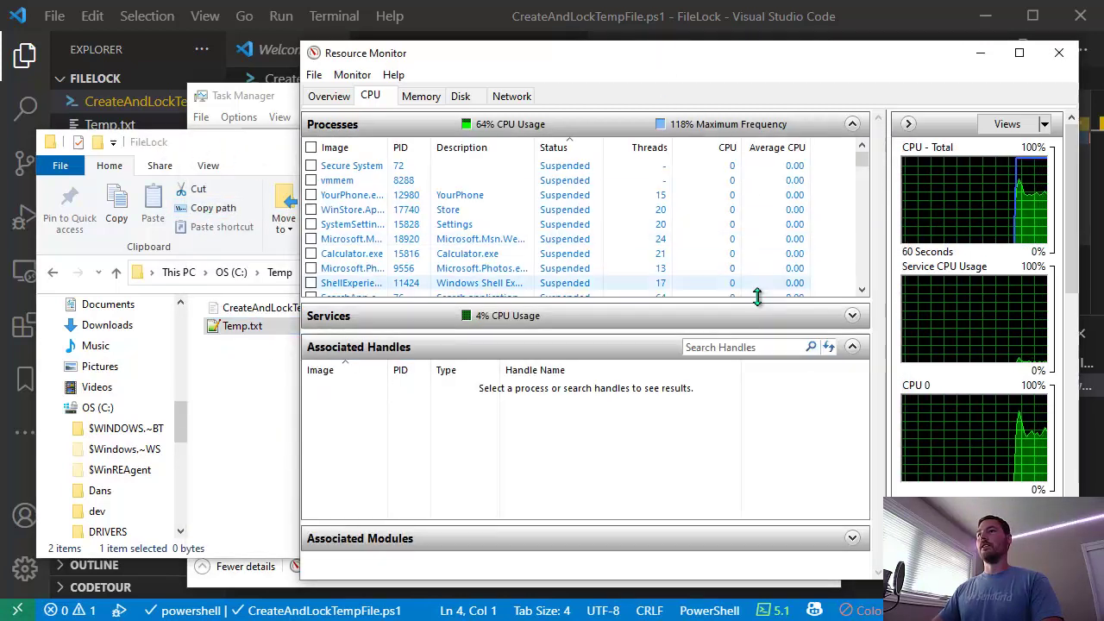
left_click(743, 347)
key("ctrl+v")
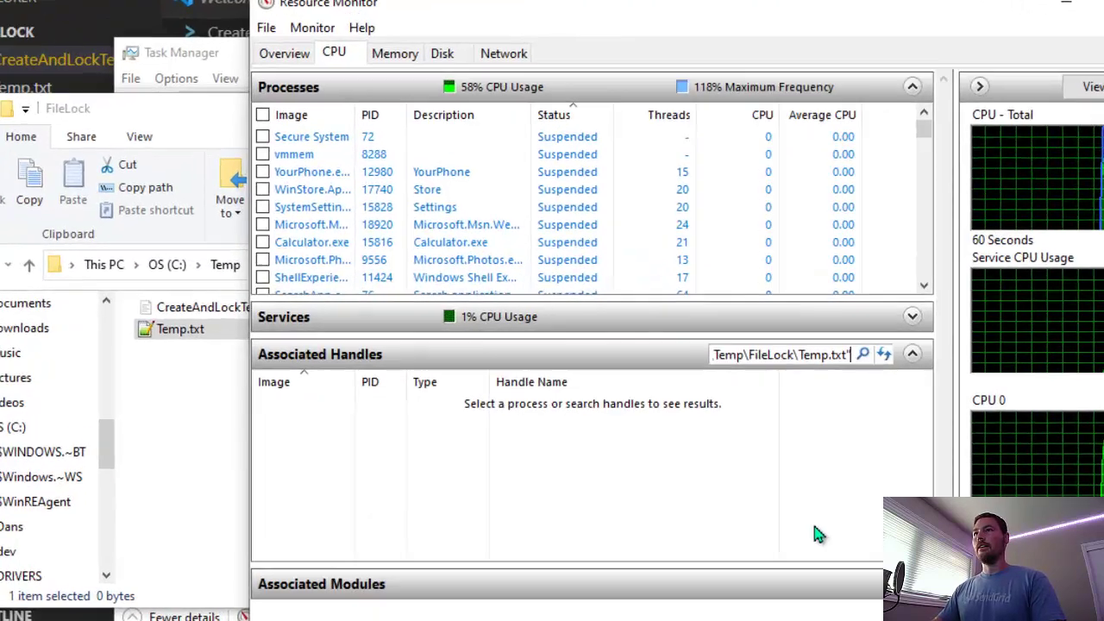
key("Return")
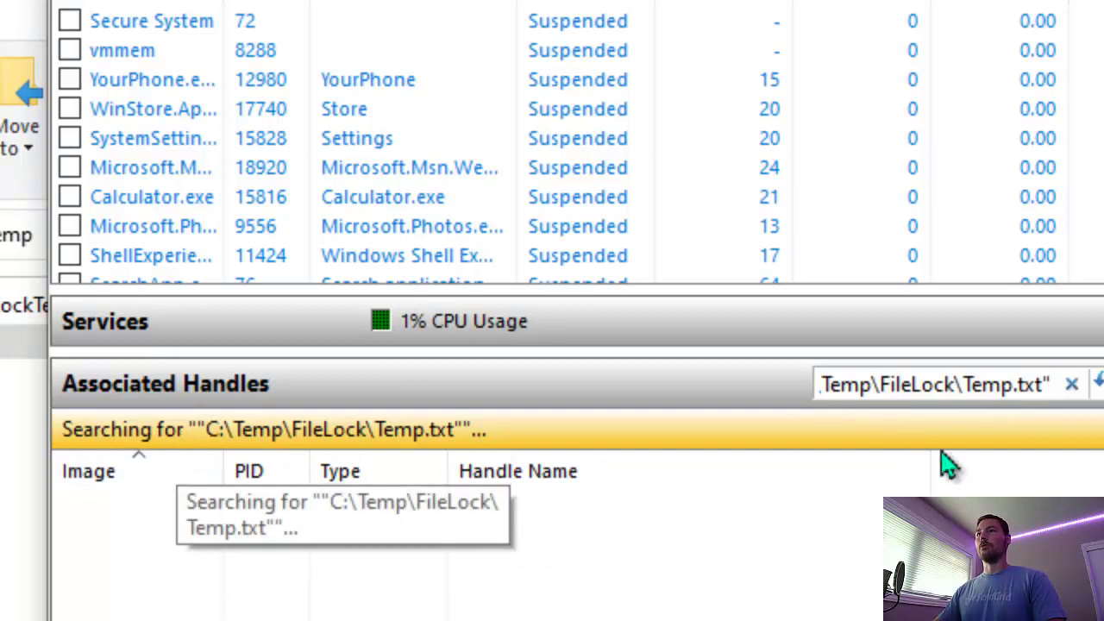
key("BackSpace")
key("Home")
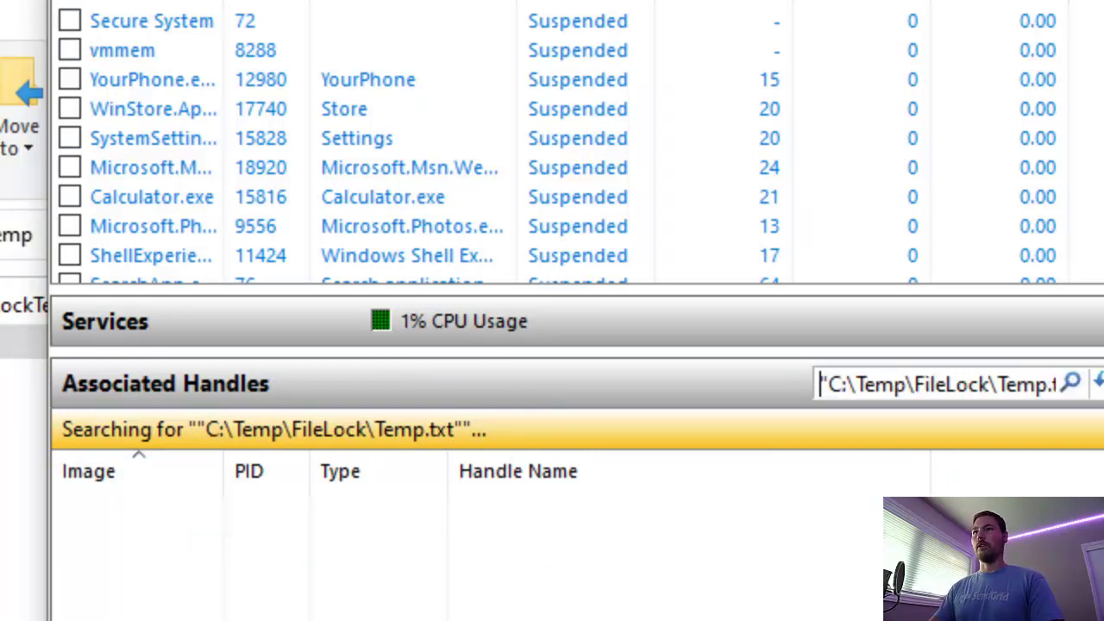
key("Delete")
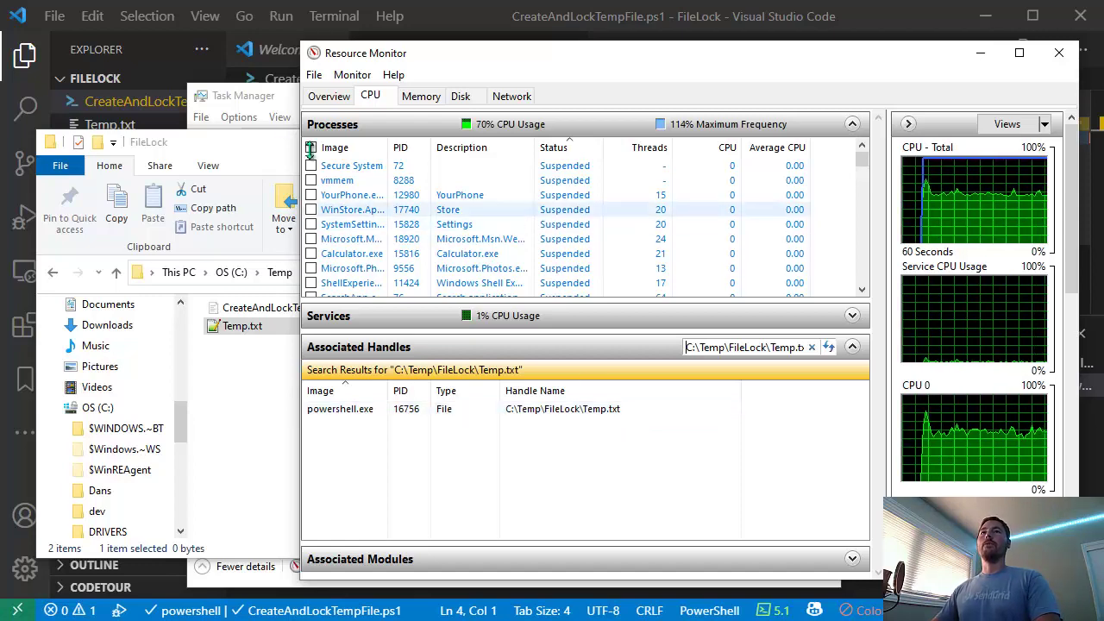
- Locate the powershell.exe process with PID 16756 in Task Manager's process details and compare it with Resource Monitor's handle result
left_click(277, 97)
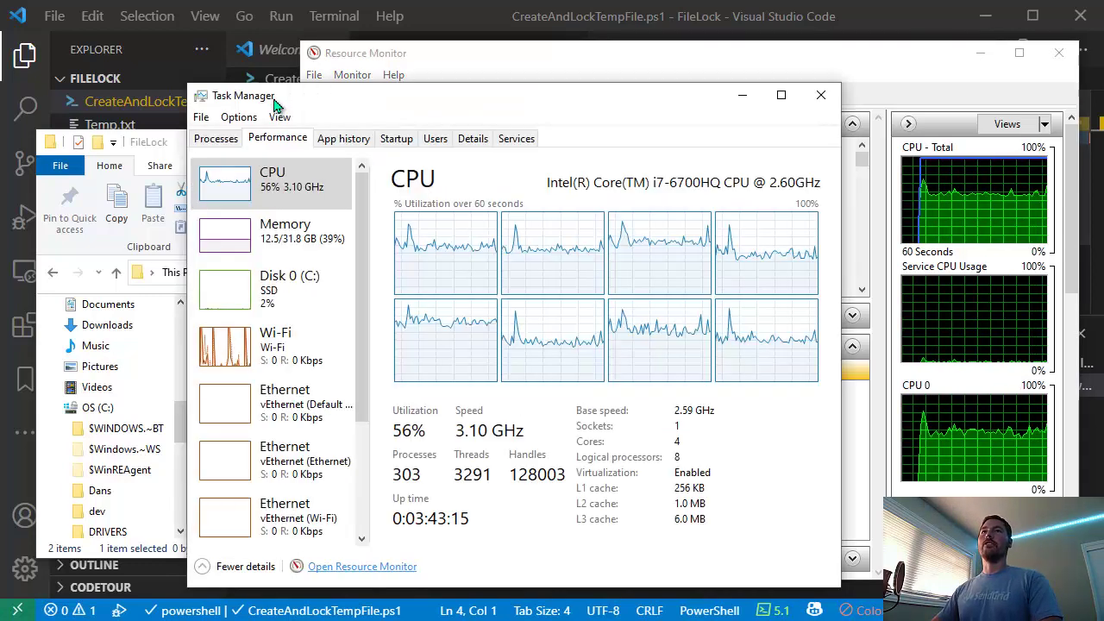
left_click(472, 139)
left_click(270, 271)
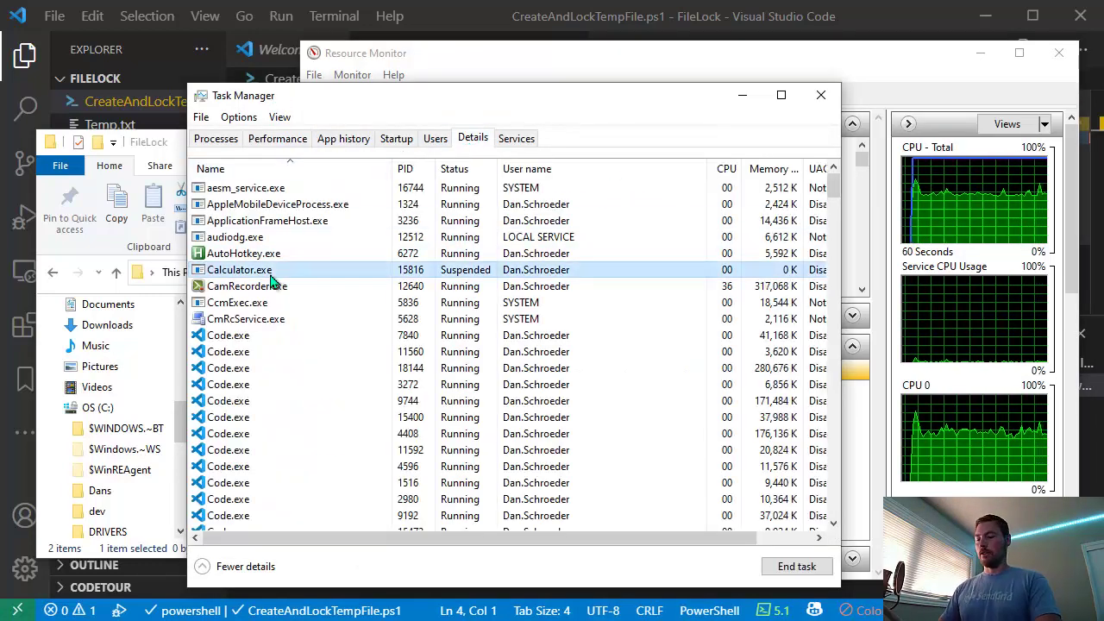
type("pow")
left_click(252, 268)
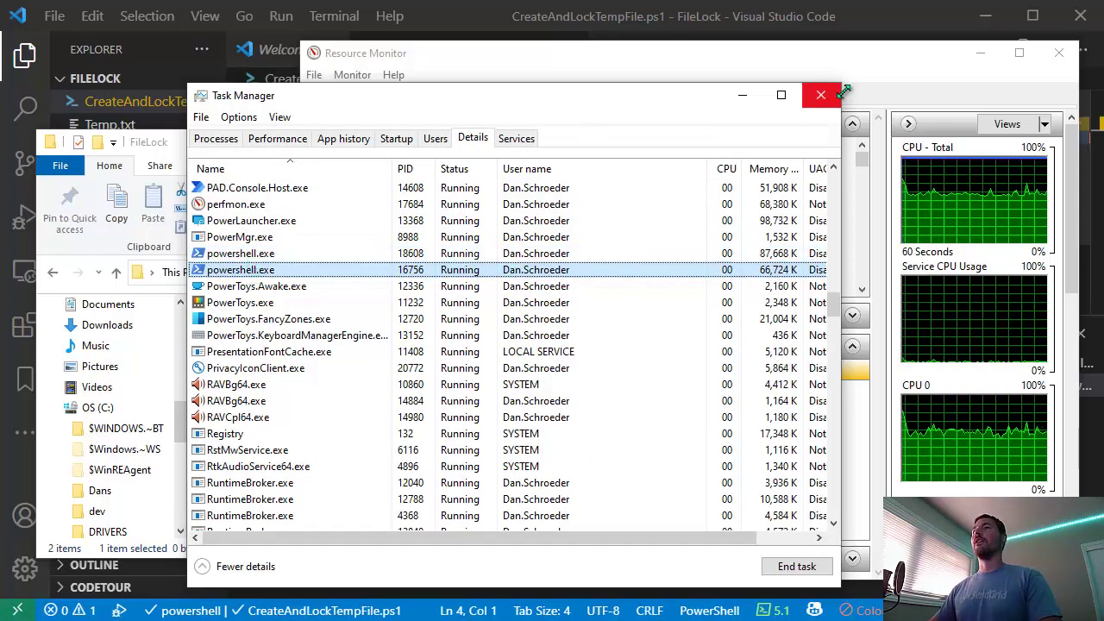
left_click(869, 62)
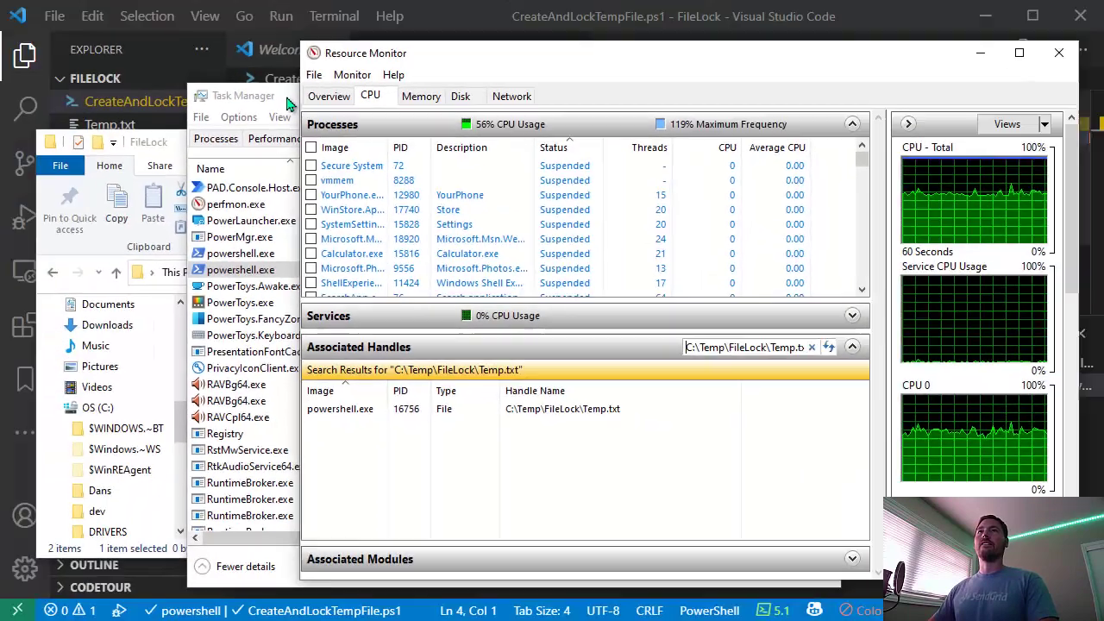
- View the end-task options for powershell.exe with PID 16756 in Task Manager without ending it, and return to Resource Monitor
left_click(259, 270)
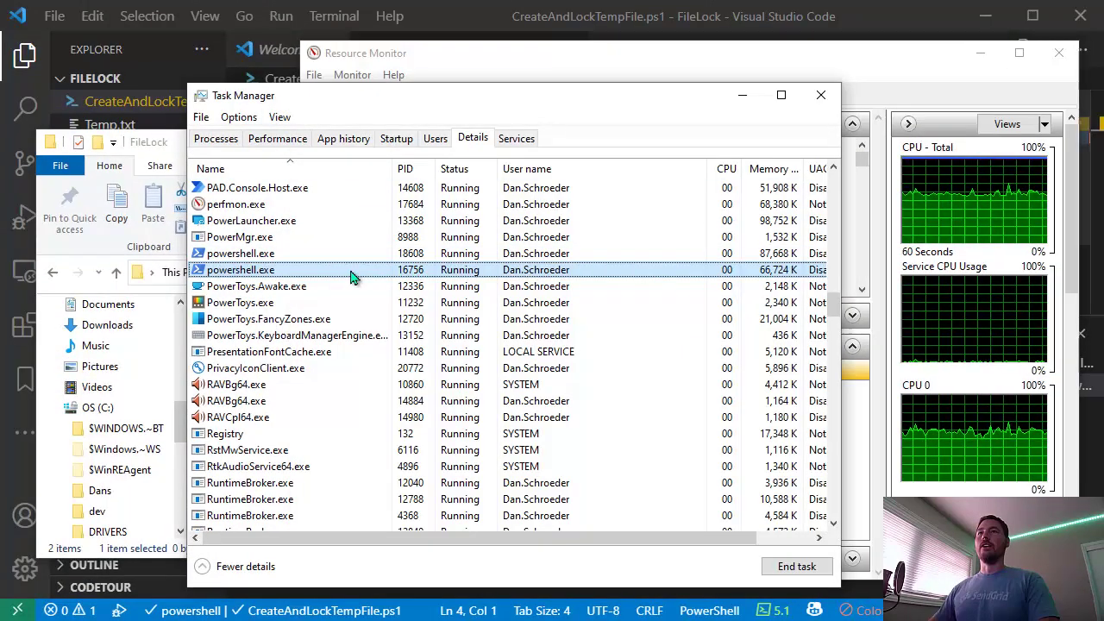
right_click(288, 276)
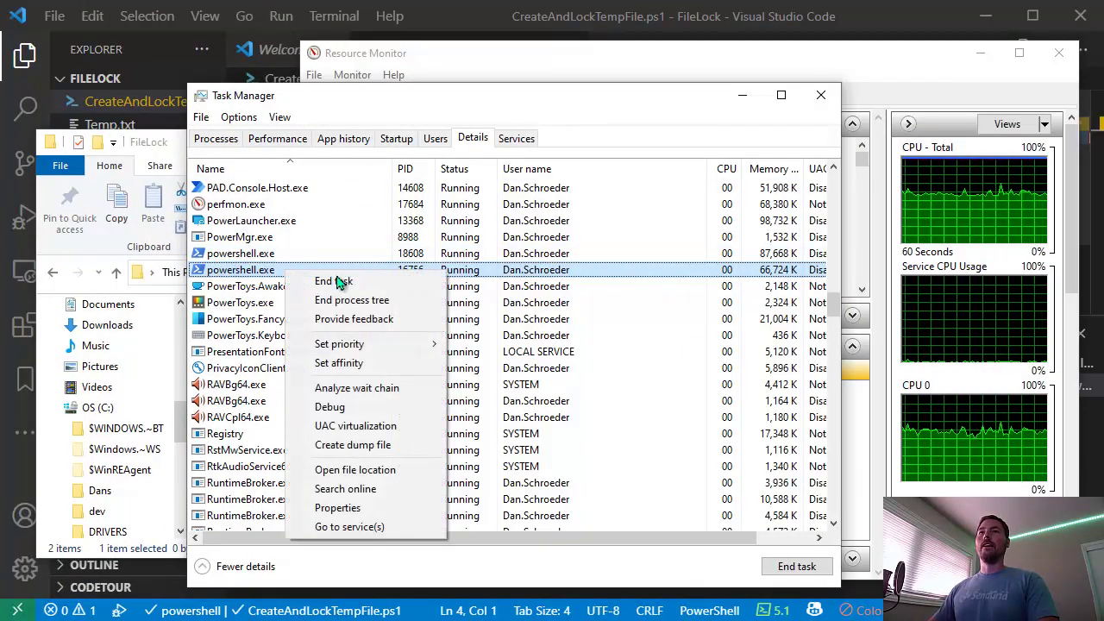
left_click(271, 274)
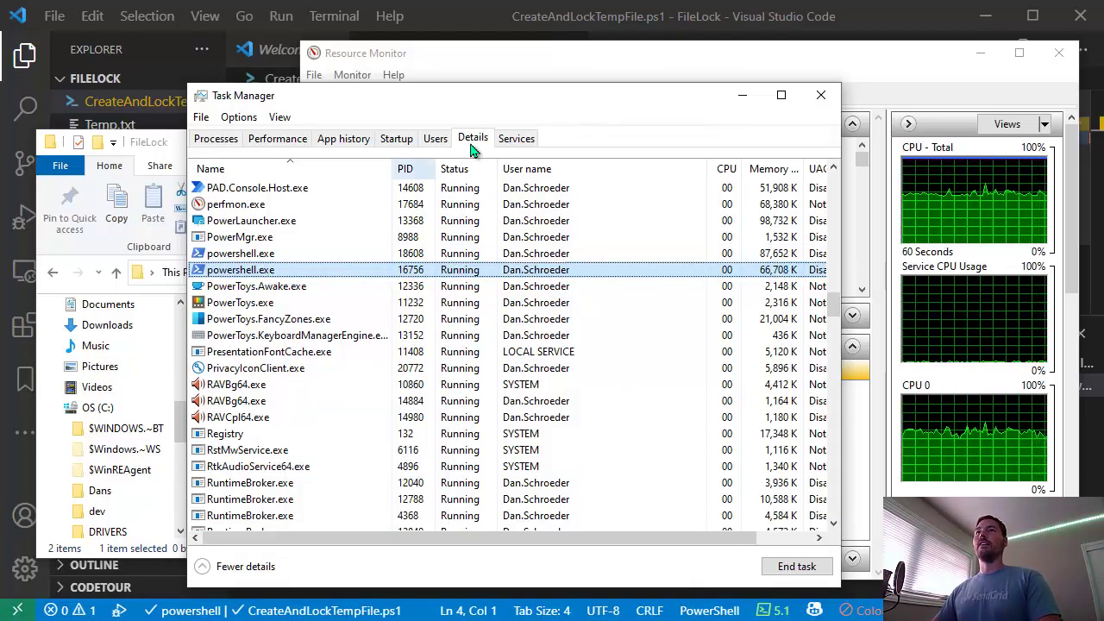
left_click(543, 56)
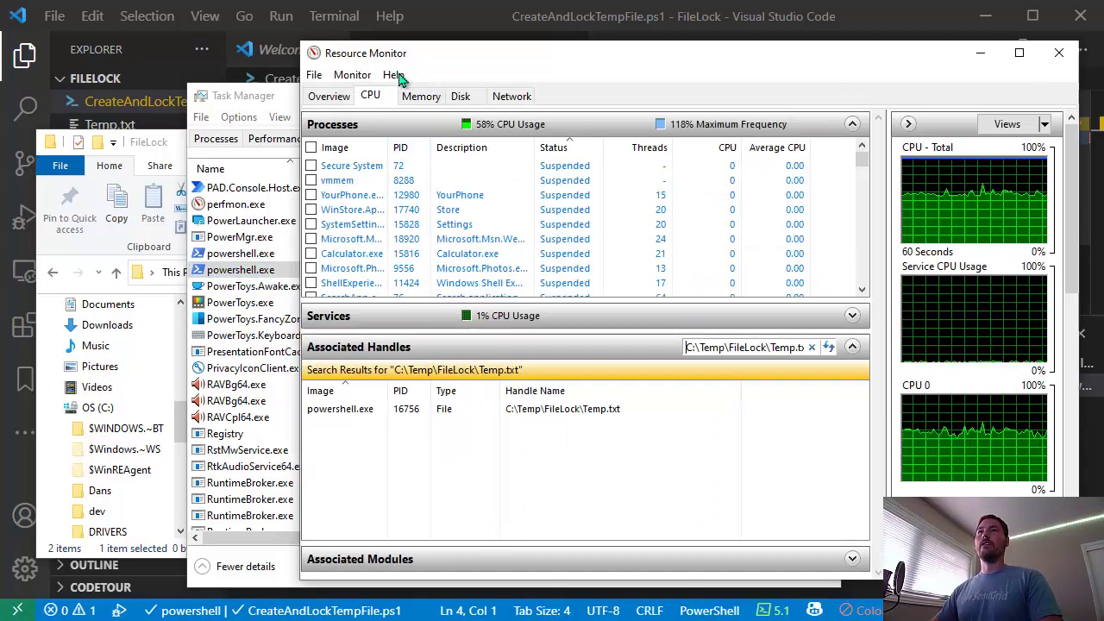
- End the powershell.exe process holding Temp.txt from Resource Monitor's handle results and refresh the handle search
right_click(386, 417)
left_click(464, 427)
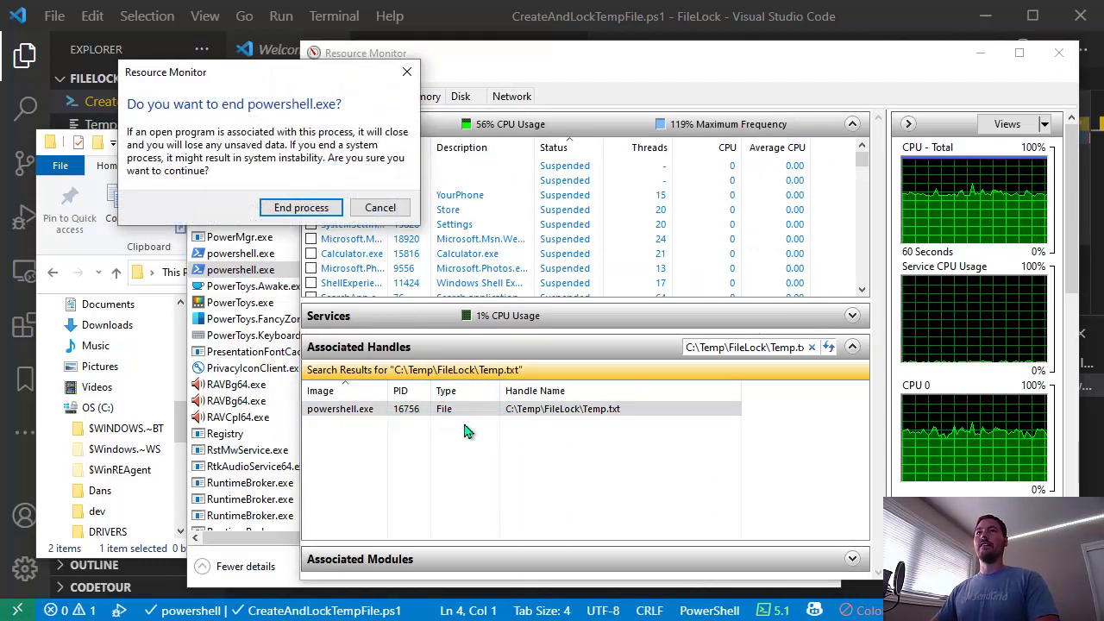
left_click_drag(324, 71, 346, 93)
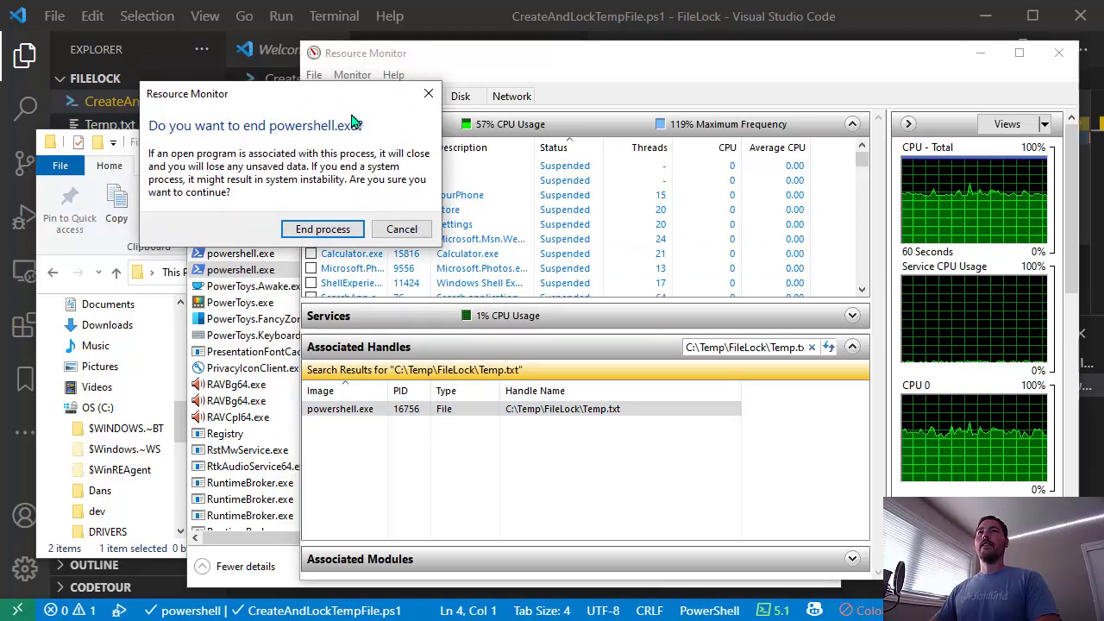
left_click(344, 226)
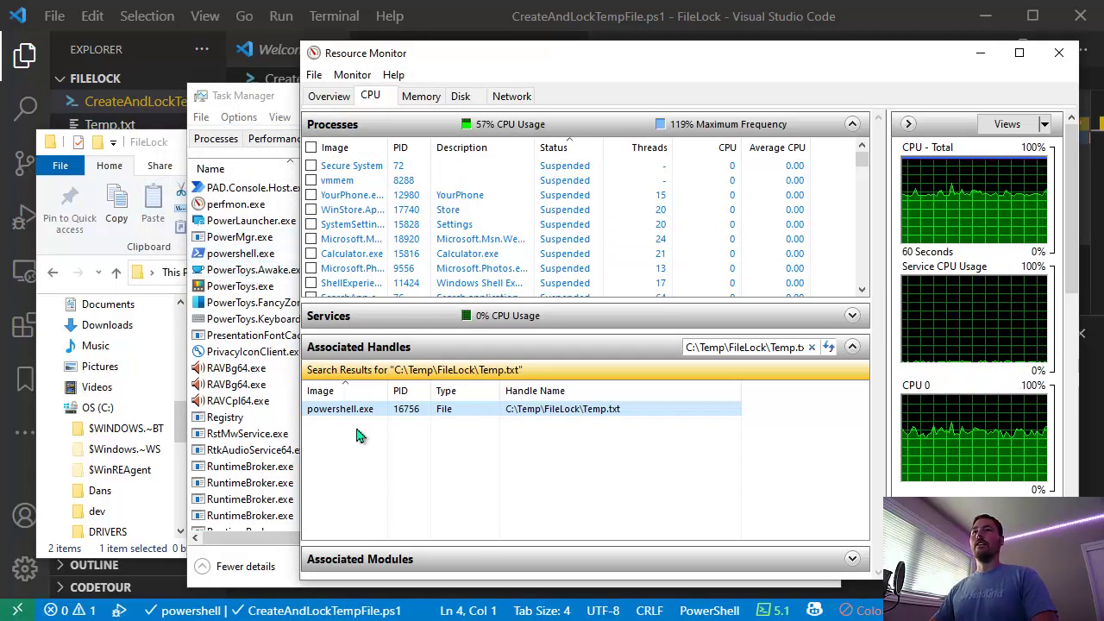
left_click(829, 349)
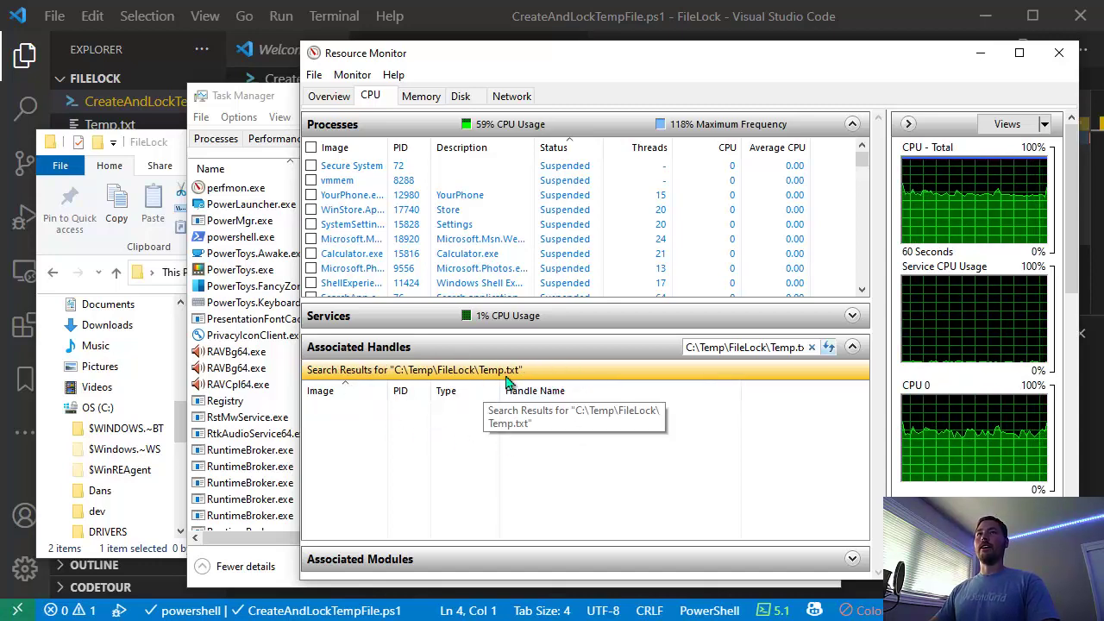
- Permanently delete Temp.txt from the FileLock folder in File Explorer
left_click(157, 153)
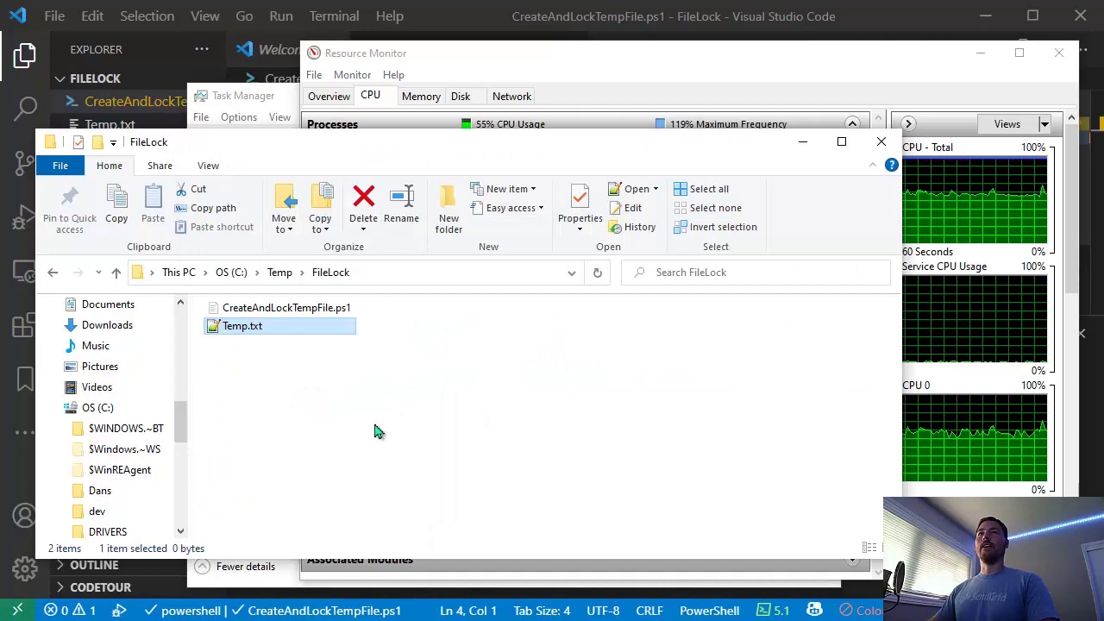
left_click(379, 433)
left_click(259, 328)
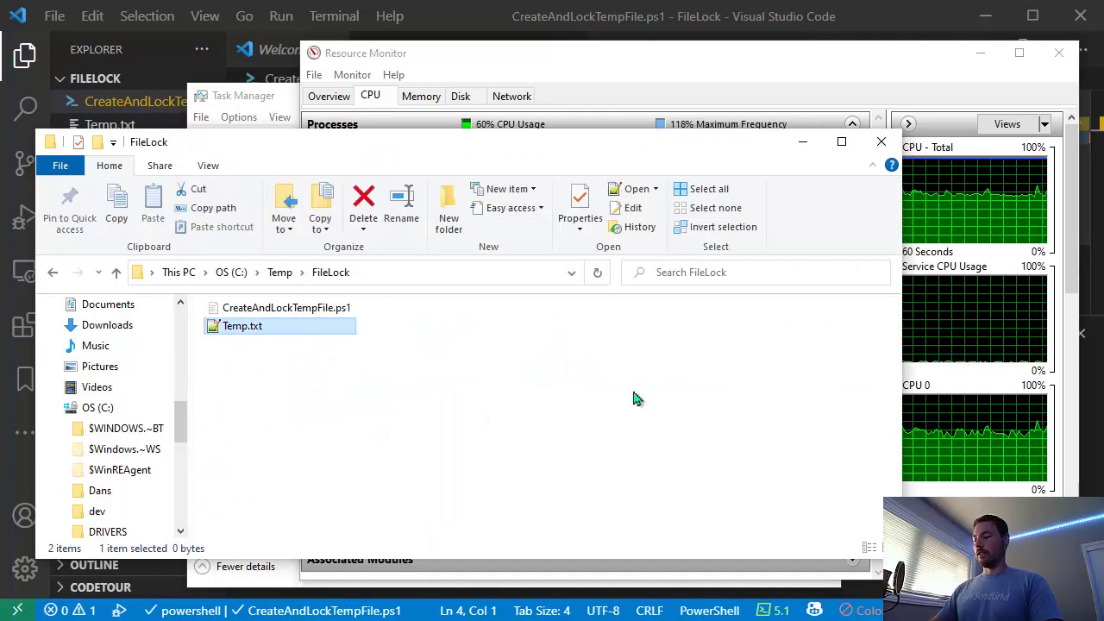
key("shift+Delete")
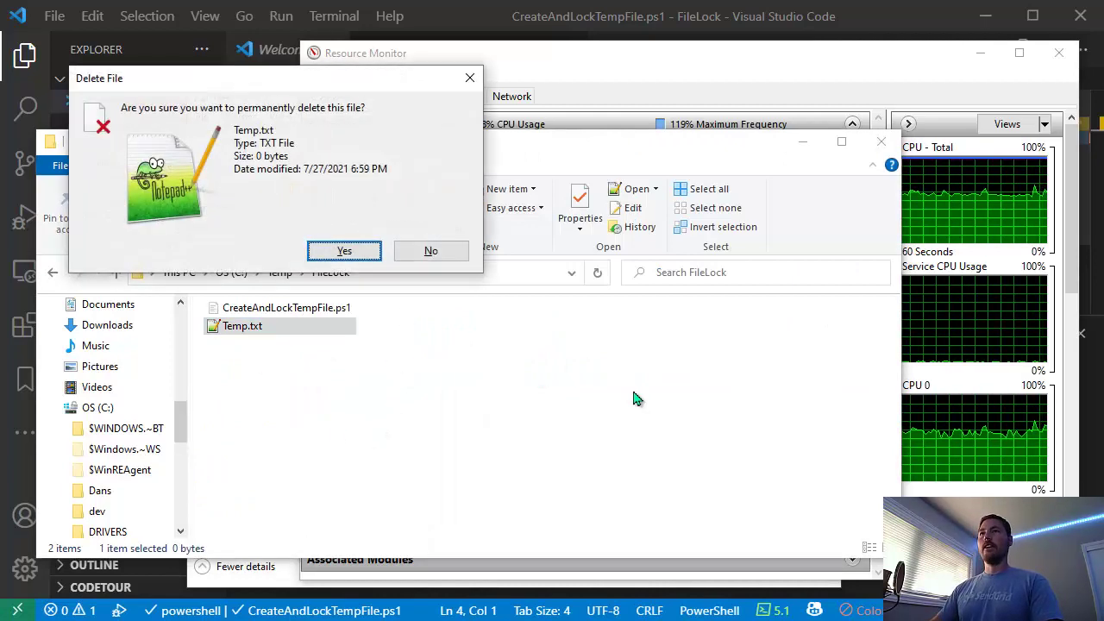
left_click(341, 253)
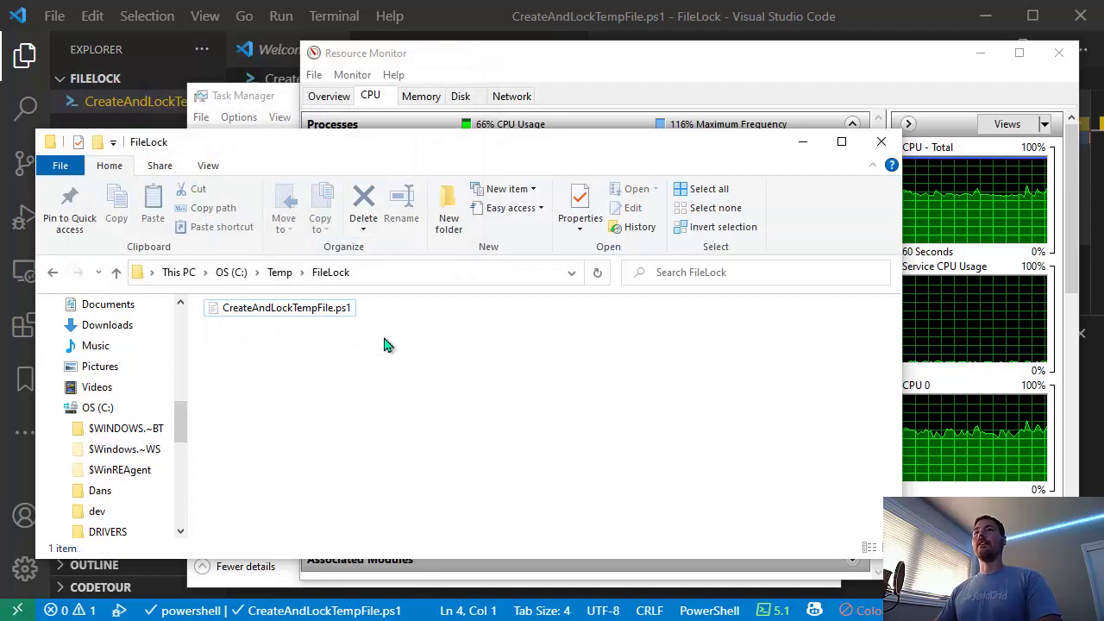